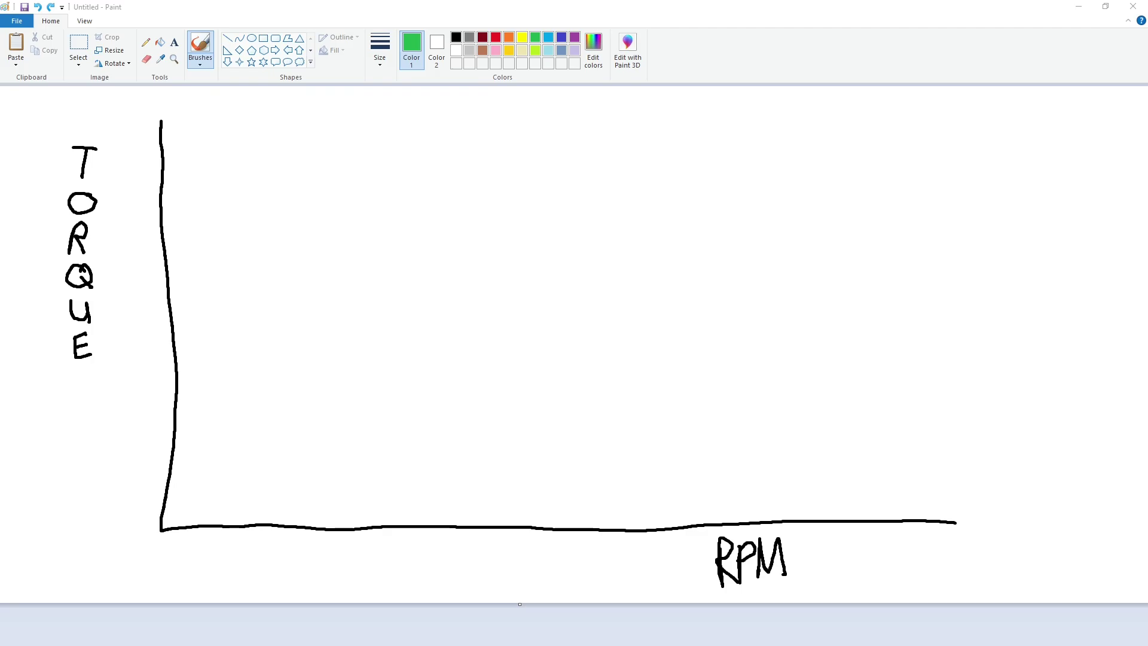
Step: Select grey in the Colors palette for the torque curve
{"action": "left_click", "coordinate": [470, 37]}
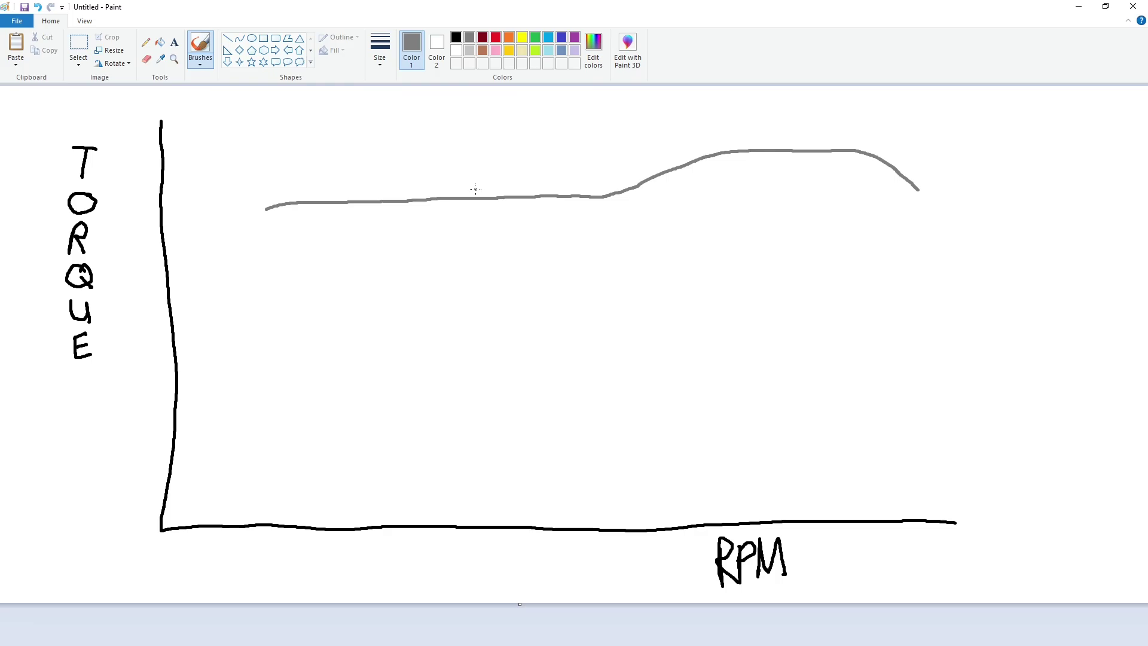
Step: Choose red and restore the undone red curve running low along the RPM axis
{"action": "left_click", "coordinate": [496, 37]}
{"action": "key", "text": "ctrl+y"}
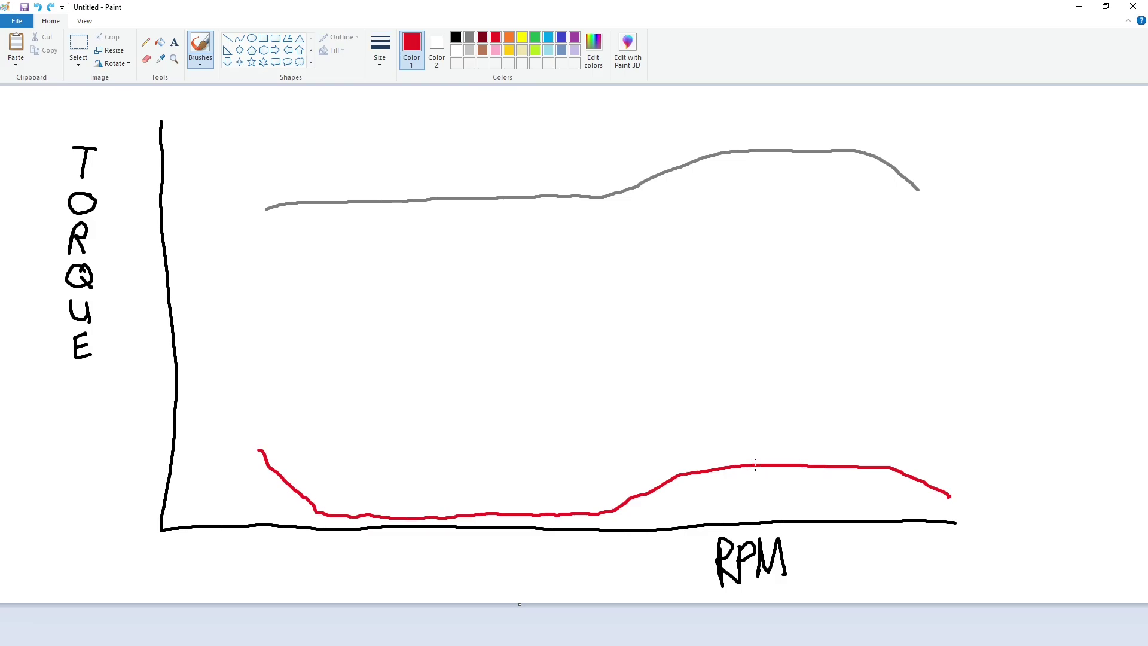
Step: Brush a green curve from the upper left down to the RPM axis, undoing a stray circle
{"action": "left_click", "coordinate": [536, 37]}
{"action": "left_click", "coordinate": [264, 300]}
{"action": "mouse_move", "coordinate": [264, 300]}
{"action": "left_mouse_down"}
{"action": "mouse_move", "coordinate": [300, 320]}
{"action": "mouse_move", "coordinate": [492, 529]}
{"action": "left_mouse_up"}
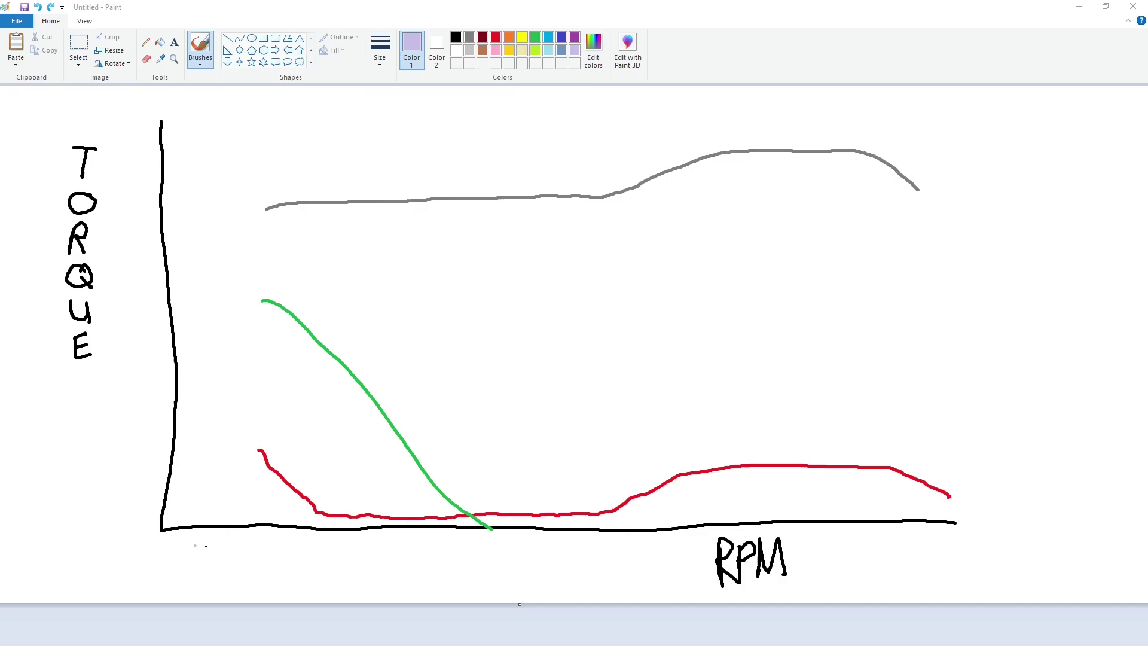
{"action": "mouse_move", "coordinate": [475, 472]}
{"action": "left_mouse_down"}
{"action": "mouse_move", "coordinate": [443, 541]}
{"action": "mouse_move", "coordinate": [499, 487]}
{"action": "left_mouse_up"}
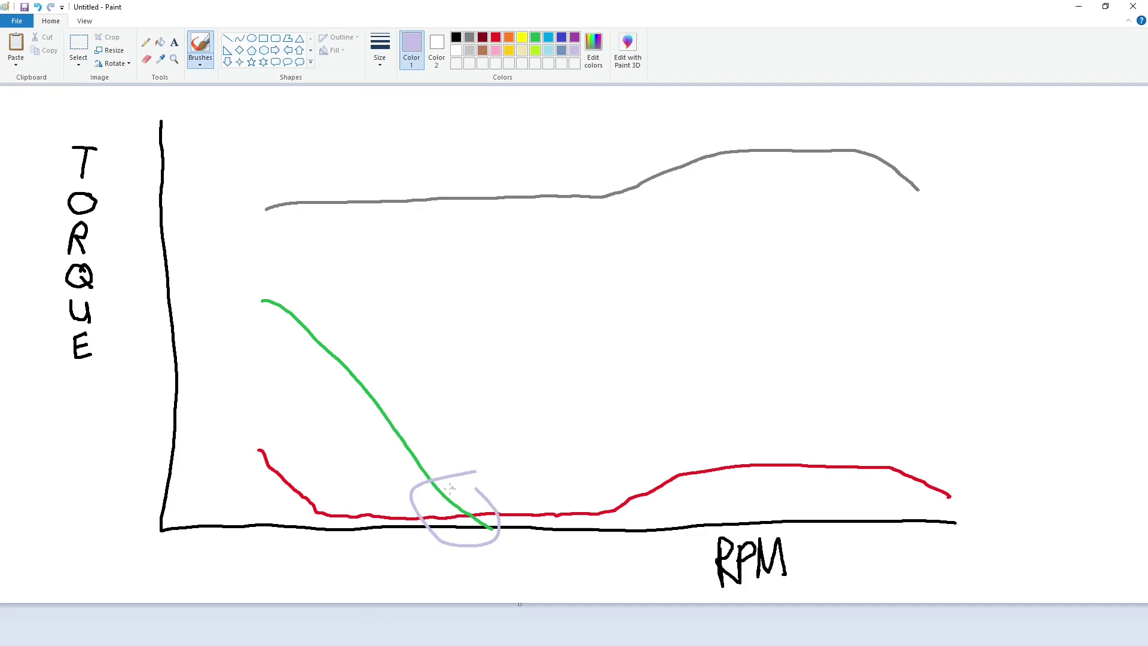
{"action": "key", "text": "ctrl+z"}
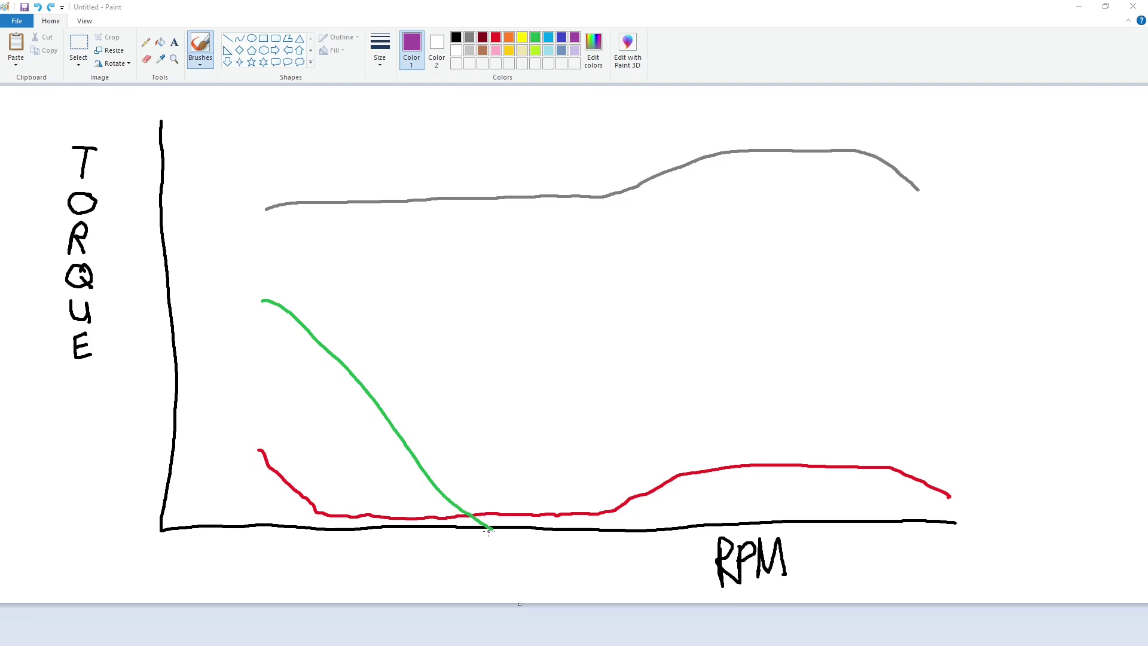
Step: Place purple marker dots, then draw a purple vertical through the green curve's axis end
{"action": "left_click", "coordinate": [466, 498]}
{"action": "left_click", "coordinate": [260, 301]}
{"action": "left_click", "coordinate": [269, 363]}
{"action": "left_click_drag", "start_coordinate": [484, 411], "coordinate": [485, 587]}
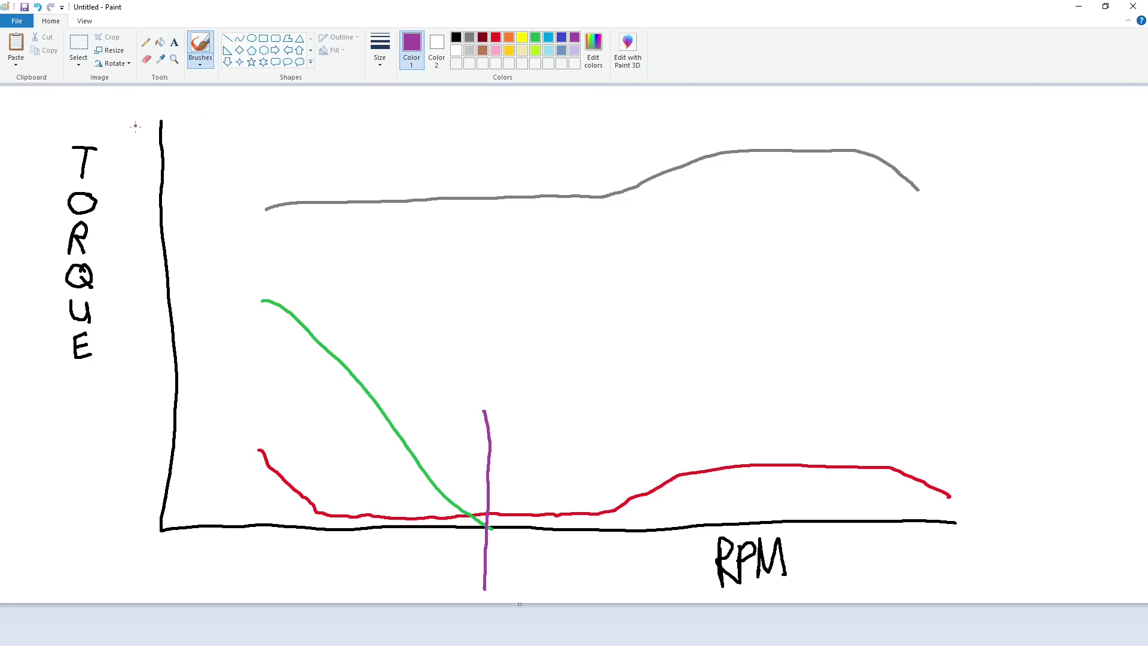
Step: Draw purple horizontal guides across the top, at the axes' corner, and at the red curve's start
{"action": "left_click_drag", "start_coordinate": [137, 125], "coordinate": [1006, 130]}
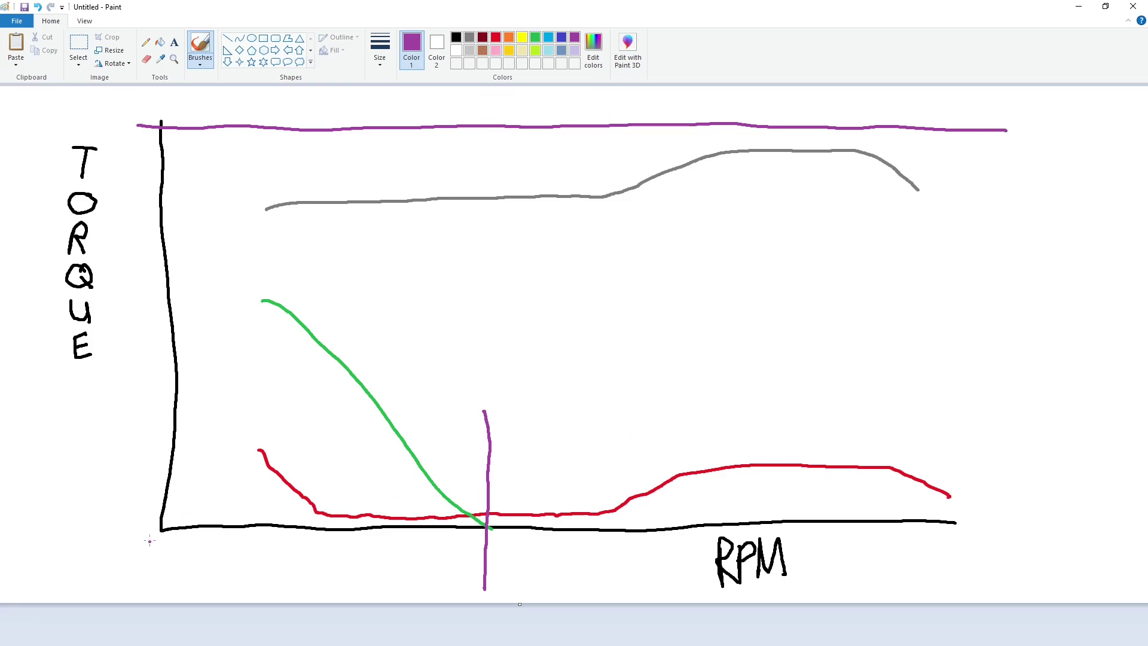
{"action": "left_click_drag", "start_coordinate": [102, 527], "coordinate": [221, 521]}
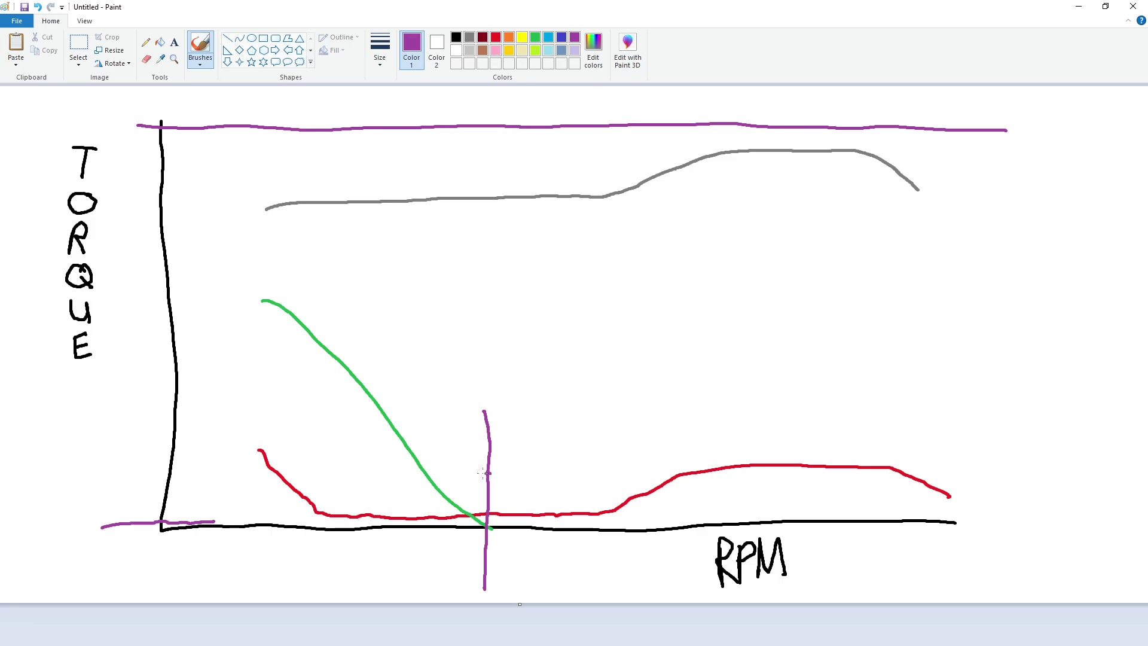
{"action": "left_click_drag", "start_coordinate": [488, 473], "coordinate": [88, 465]}
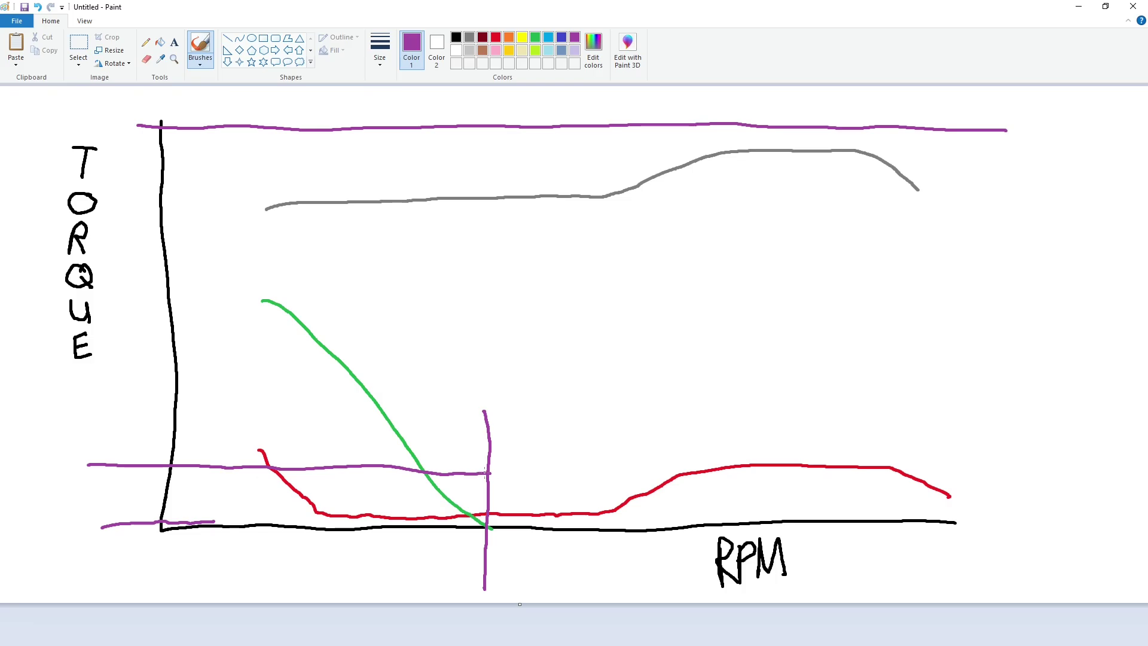
{"action": "left_click", "coordinate": [434, 442]}
Step: Draw purple verticals down from the lower guide through the green and red curves
{"action": "left_click_drag", "start_coordinate": [425, 459], "coordinate": [423, 558]}
{"action": "left_click_drag", "start_coordinate": [273, 460], "coordinate": [273, 550]}
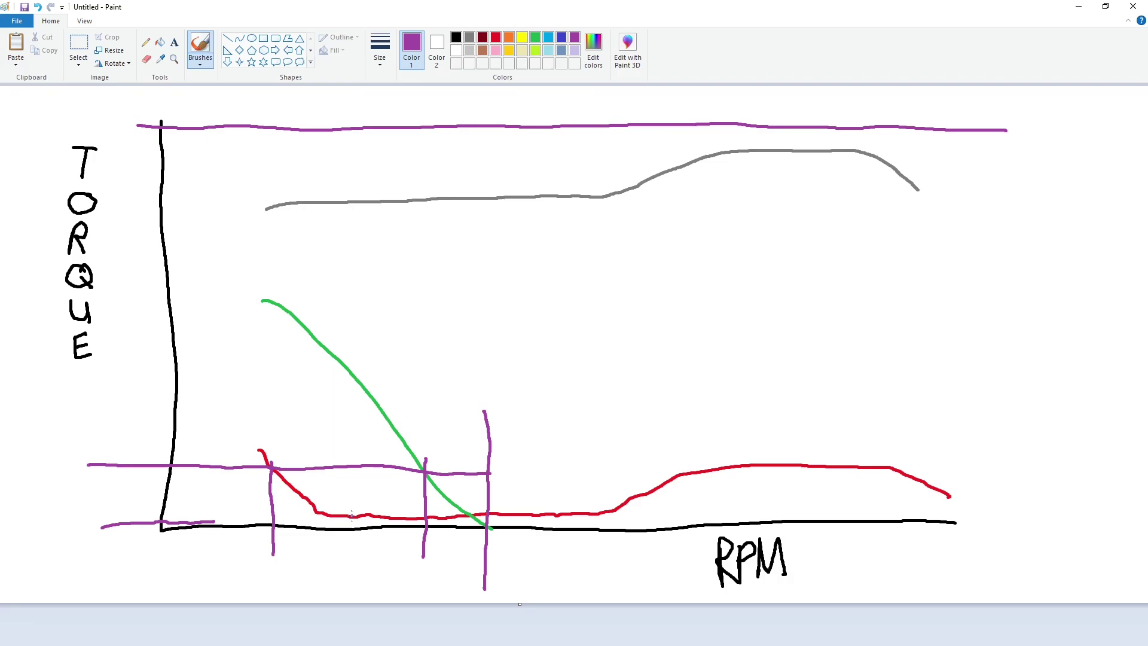
Step: Undo the lower purple guides and draw a higher purple guide with a vertical down to the axis
{"action": "key", "text": "ctrl+z"}
{"action": "key", "text": "ctrl+z"}
{"action": "key", "text": "ctrl+z"}
{"action": "mouse_move", "coordinate": [484, 413]}
{"action": "left_mouse_down"}
{"action": "mouse_move", "coordinate": [477, 360]}
{"action": "mouse_move", "coordinate": [110, 363]}
{"action": "left_mouse_up"}
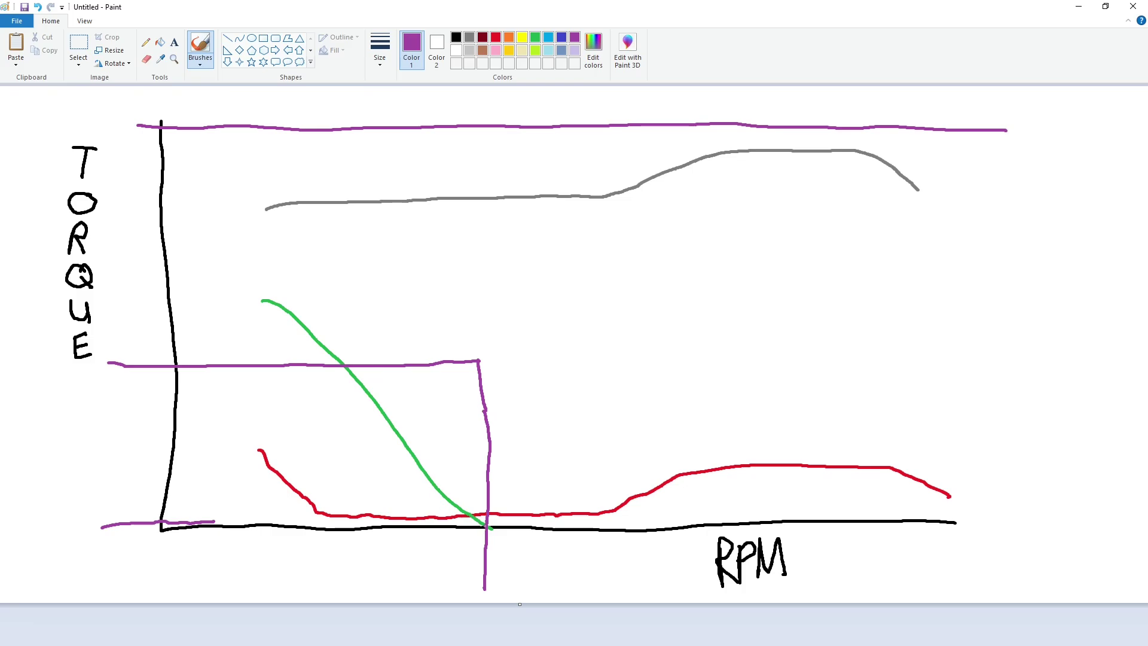
{"action": "left_click_drag", "start_coordinate": [345, 359], "coordinate": [336, 584]}
{"action": "left_click_drag", "start_coordinate": [336, 415], "coordinate": [336, 389]}
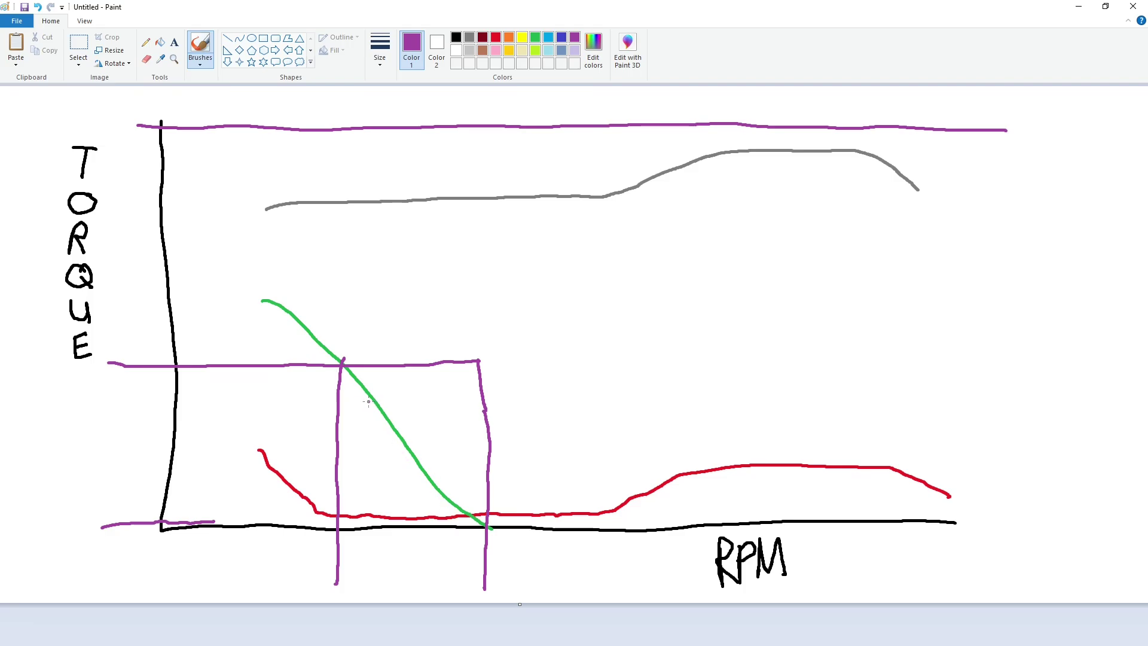
{"action": "left_click", "coordinate": [344, 354]}
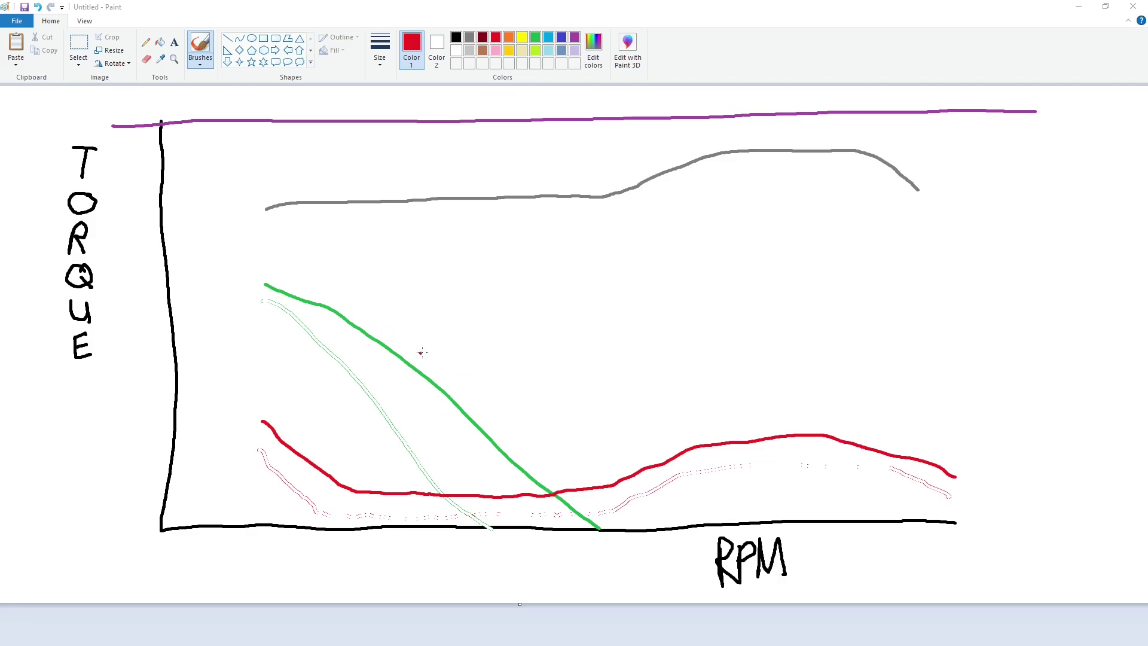
Step: Draw a purple L-shaped guide across to the green curve and down to the axis
{"action": "left_click", "coordinate": [575, 37]}
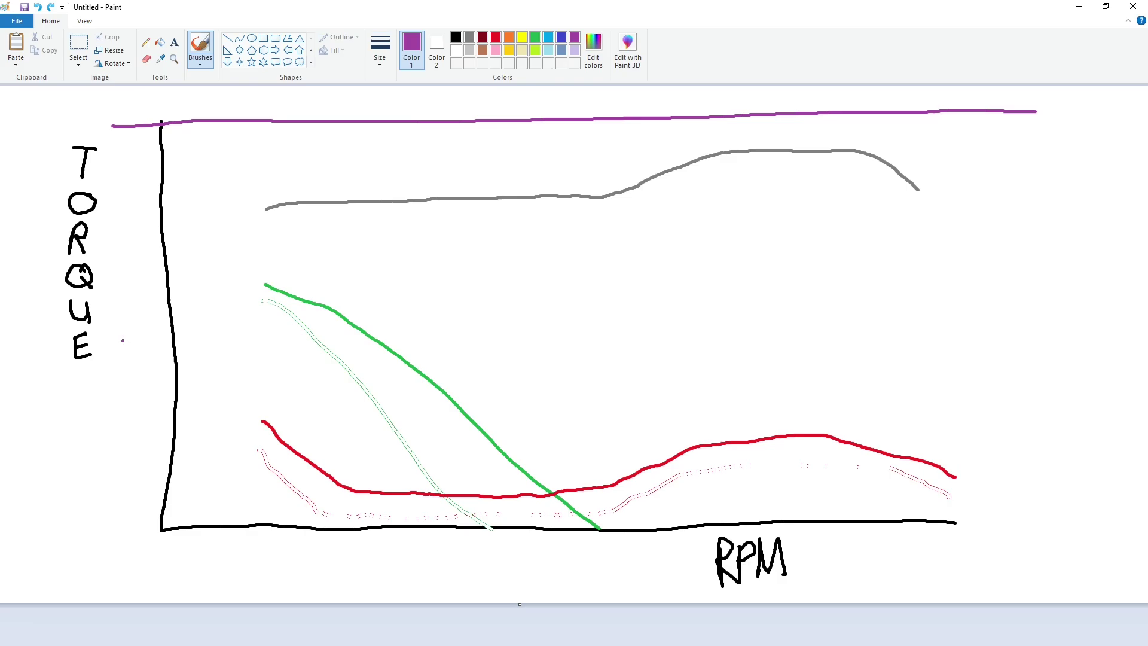
{"action": "mouse_move", "coordinate": [132, 335]}
{"action": "left_mouse_down"}
{"action": "mouse_move", "coordinate": [362, 559]}
{"action": "mouse_move", "coordinate": [363, 585]}
{"action": "left_mouse_up"}
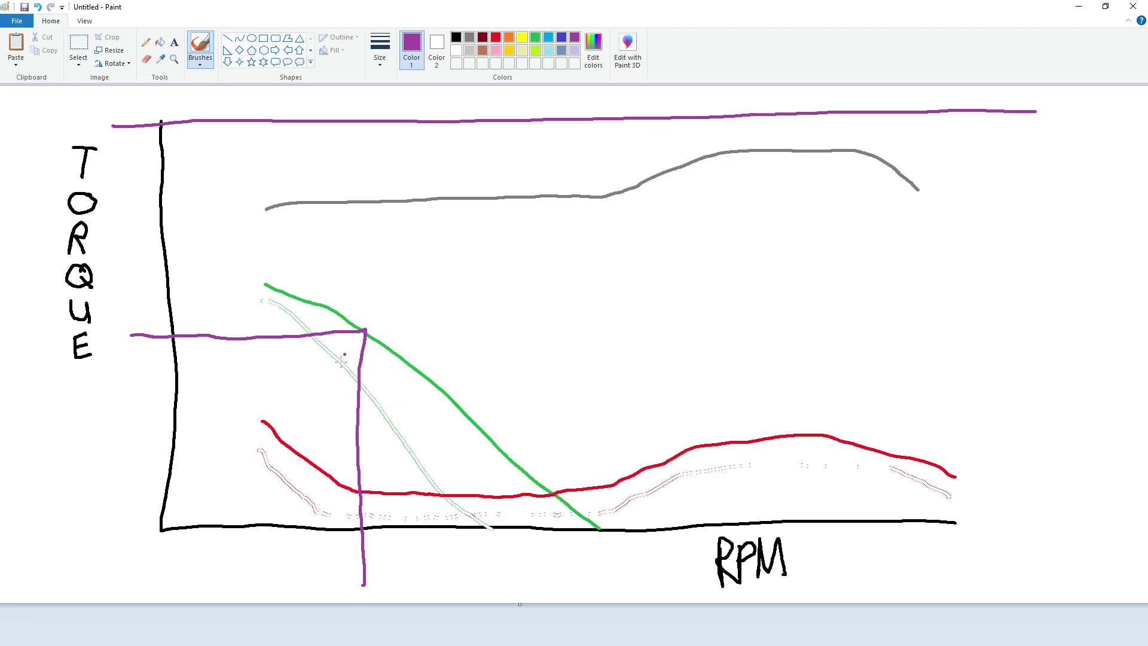
{"action": "left_click_drag", "start_coordinate": [363, 330], "coordinate": [369, 328]}
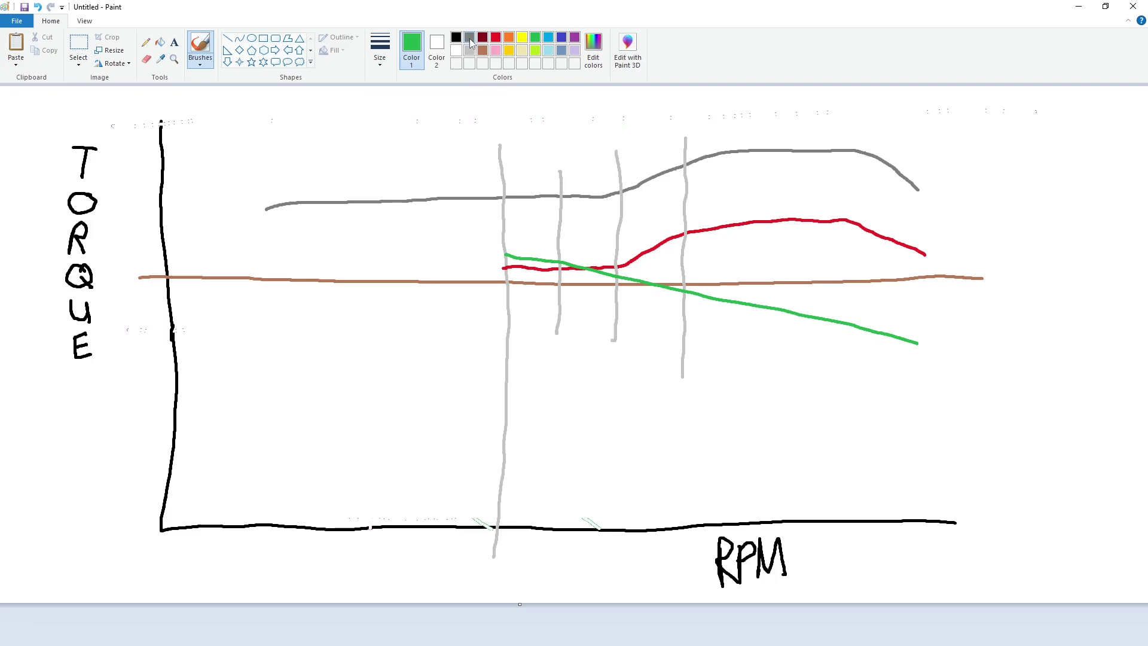
Step: In gray, extend the gray vertical downward and add a short vertical near the red curve's end
{"action": "left_click", "coordinate": [469, 39]}
{"action": "left_click_drag", "start_coordinate": [649, 284], "coordinate": [651, 307]}
{"action": "left_click_drag", "start_coordinate": [921, 264], "coordinate": [919, 238]}
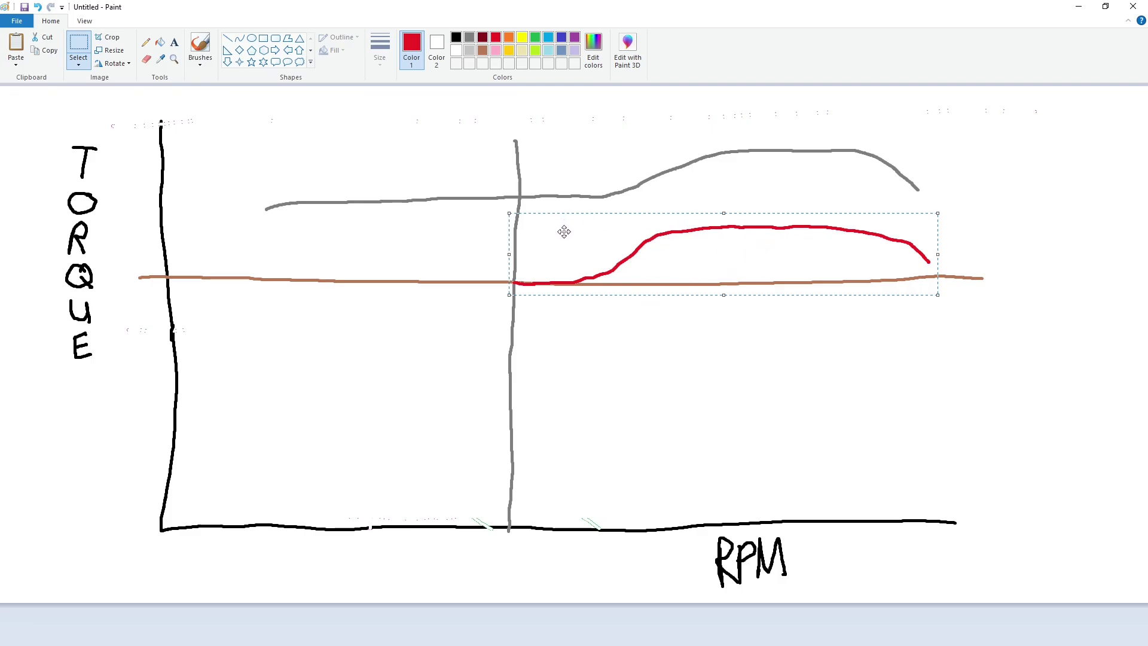
Step: Drag the selected red curve down until it starts below the brown grip line
{"action": "key", "text": "ctrl+z"}
{"action": "key", "text": "ctrl+z"}
{"action": "key", "text": "ctrl+z"}
{"action": "key", "text": "ctrl+z"}
{"action": "key", "text": "ctrl+z"}
{"action": "left_click_drag", "start_coordinate": [549, 227], "coordinate": [550, 233]}
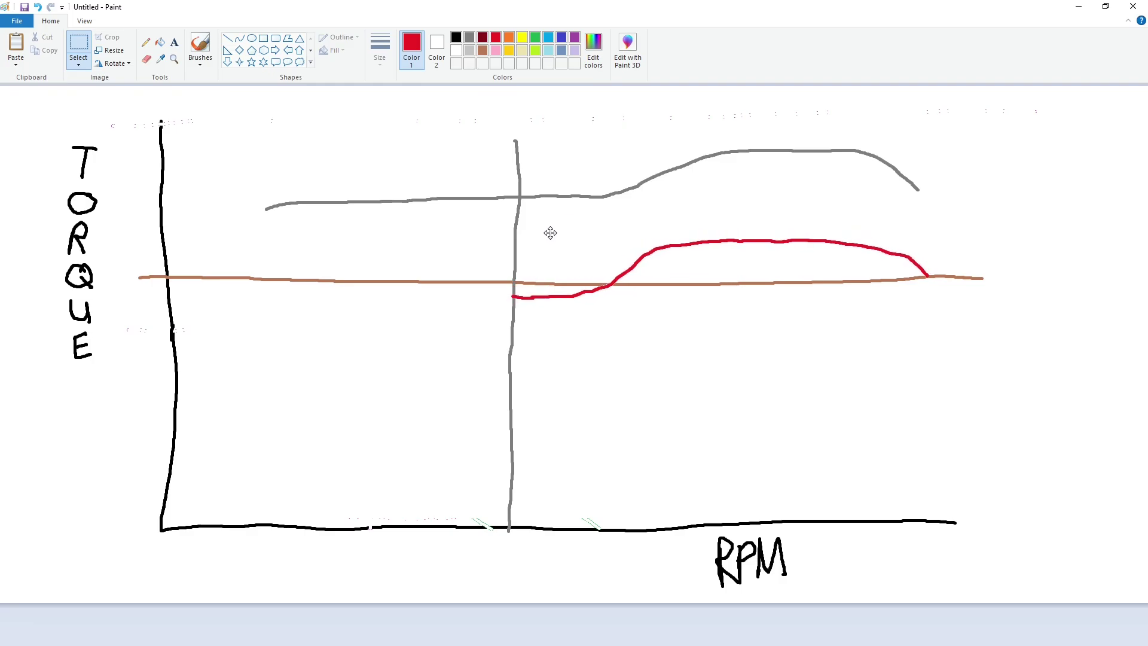
{"action": "key", "text": "ctrl+z"}
{"action": "left_click_drag", "start_coordinate": [539, 302], "coordinate": [543, 333]}
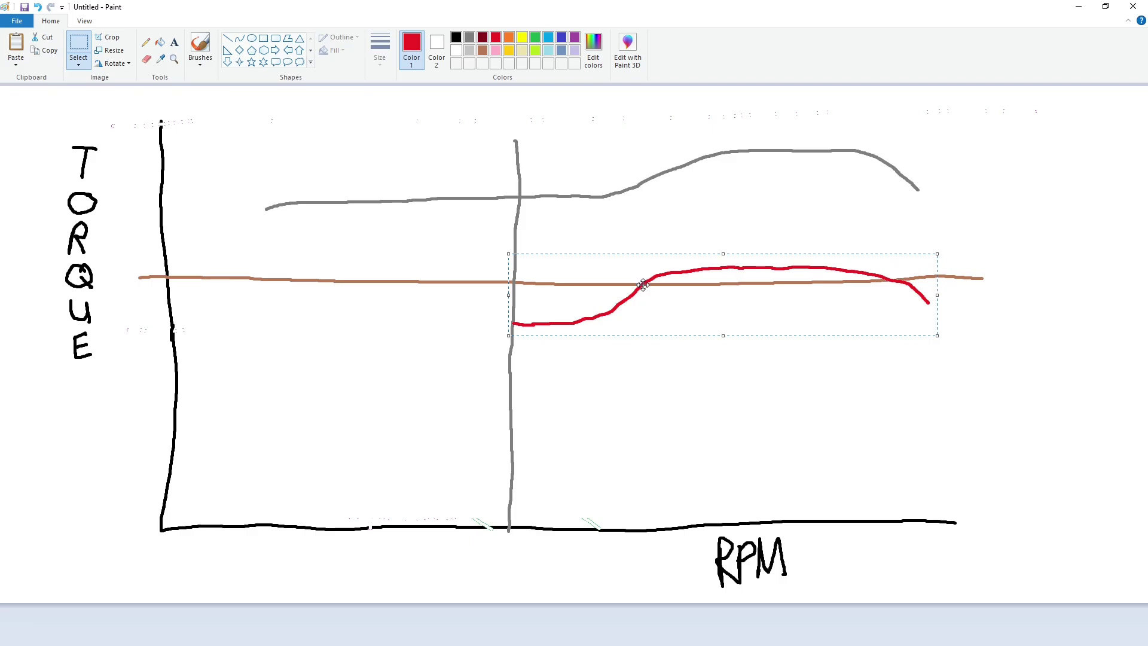
{"action": "left_click", "coordinate": [597, 328]}
{"action": "left_click_drag", "start_coordinate": [597, 328], "coordinate": [594, 343]}
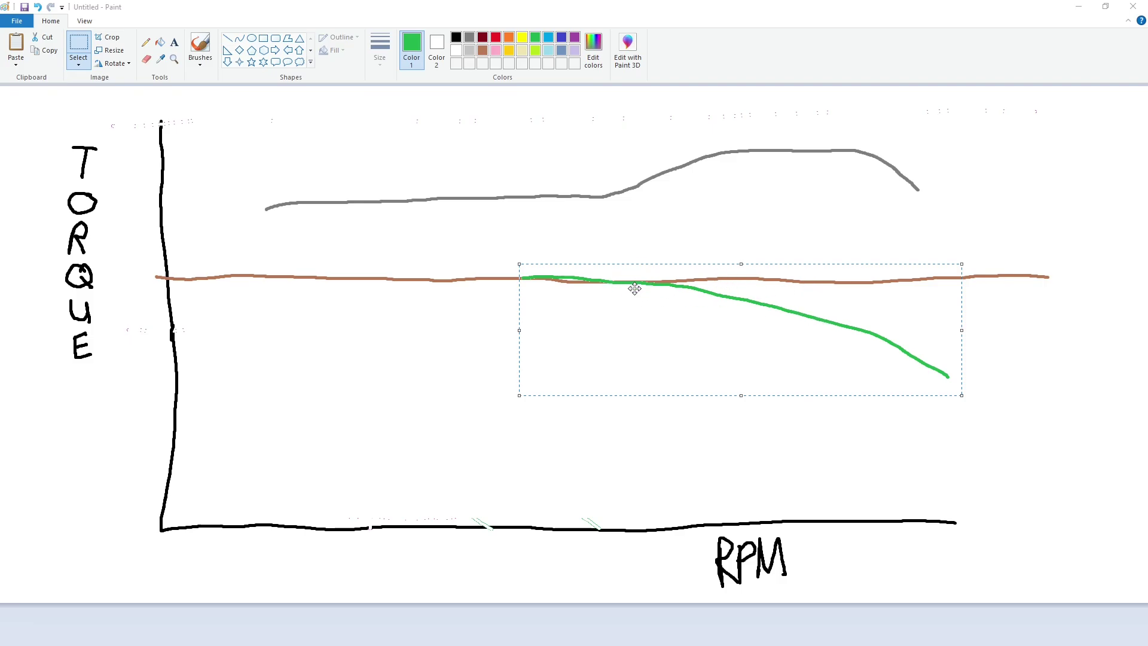
Step: Move the selected green throttle curve up and right until it begins above the brown grip line
{"action": "left_click", "coordinate": [583, 361]}
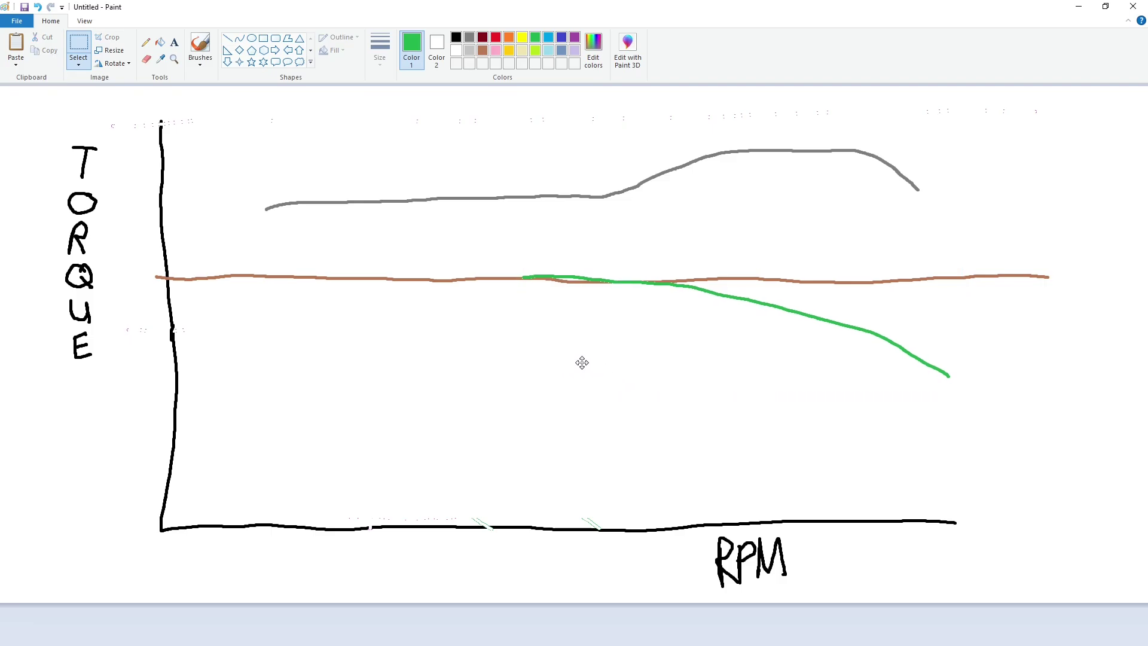
{"action": "left_click_drag", "start_coordinate": [582, 363], "coordinate": [592, 353]}
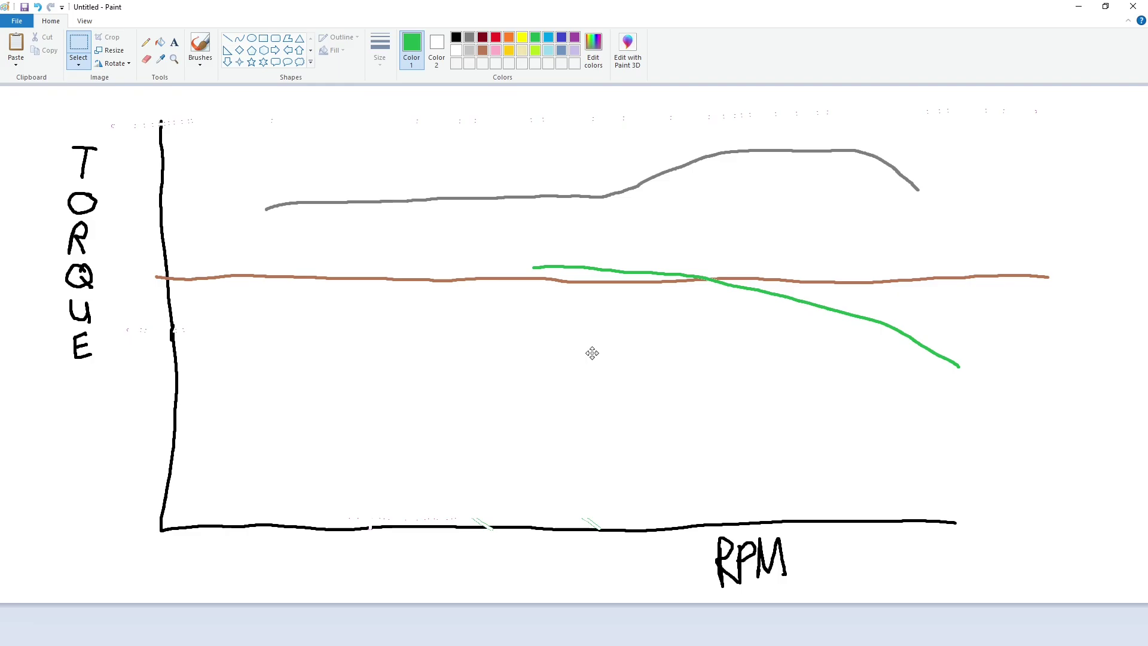
{"action": "key", "text": "ctrl+z"}
{"action": "left_click_drag", "start_coordinate": [602, 346], "coordinate": [672, 308]}
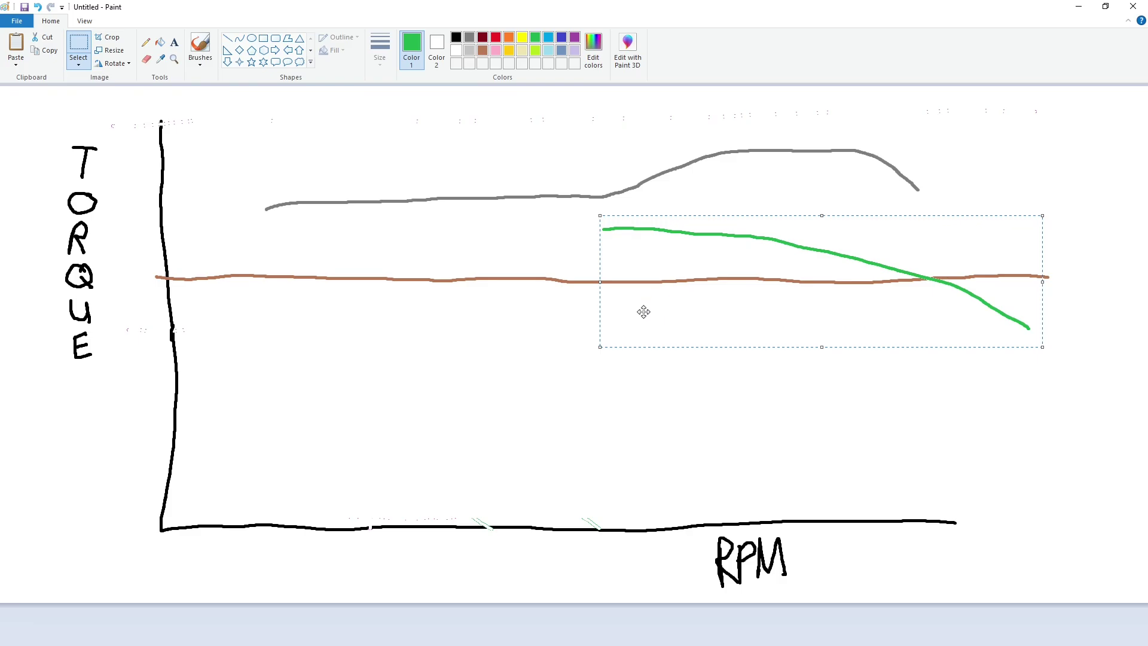